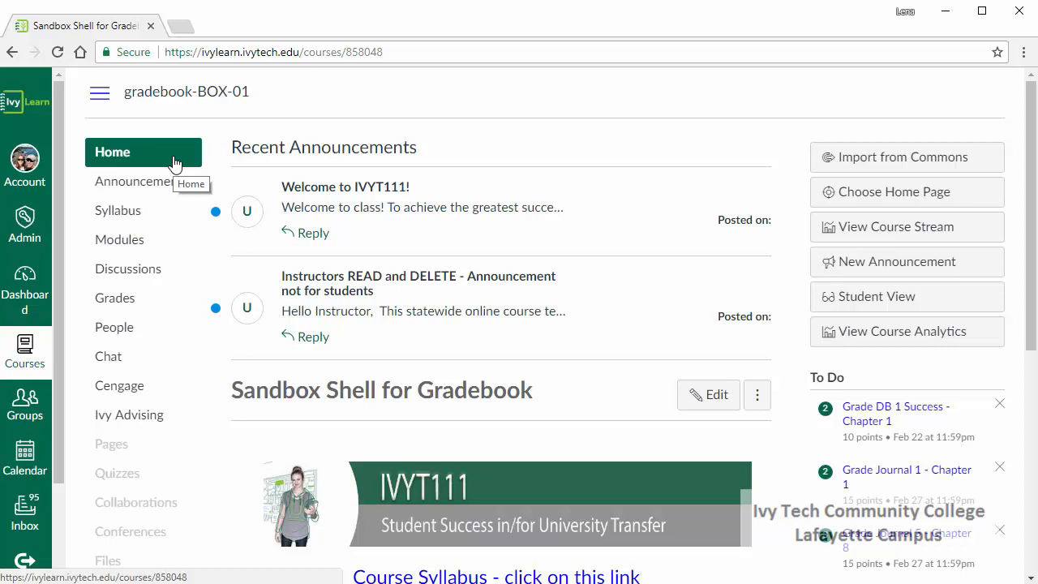
Open the course's Grades and switch the gradebook to Individual View.
left_click(115, 299)
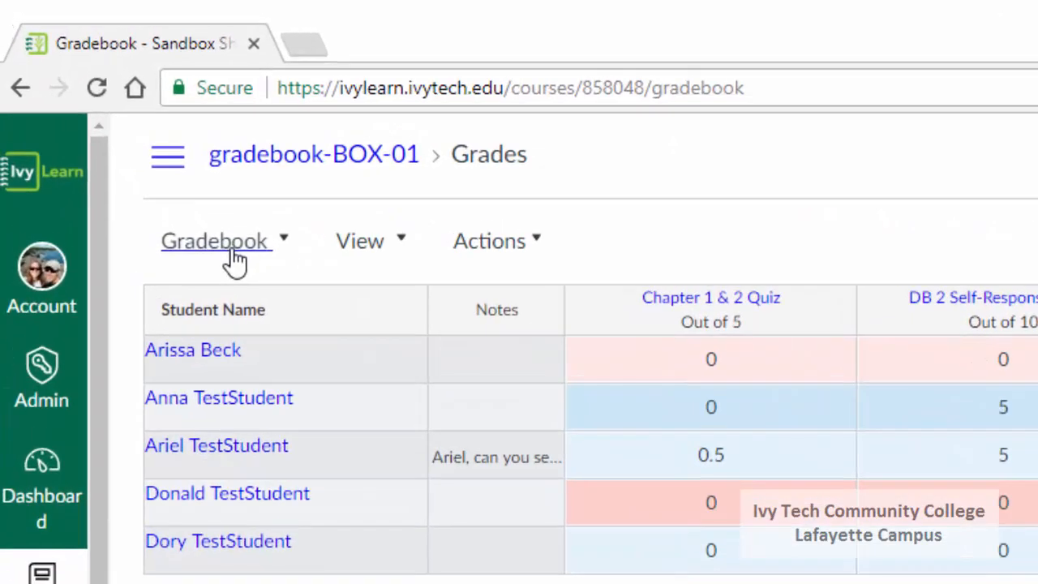
left_click(210, 232)
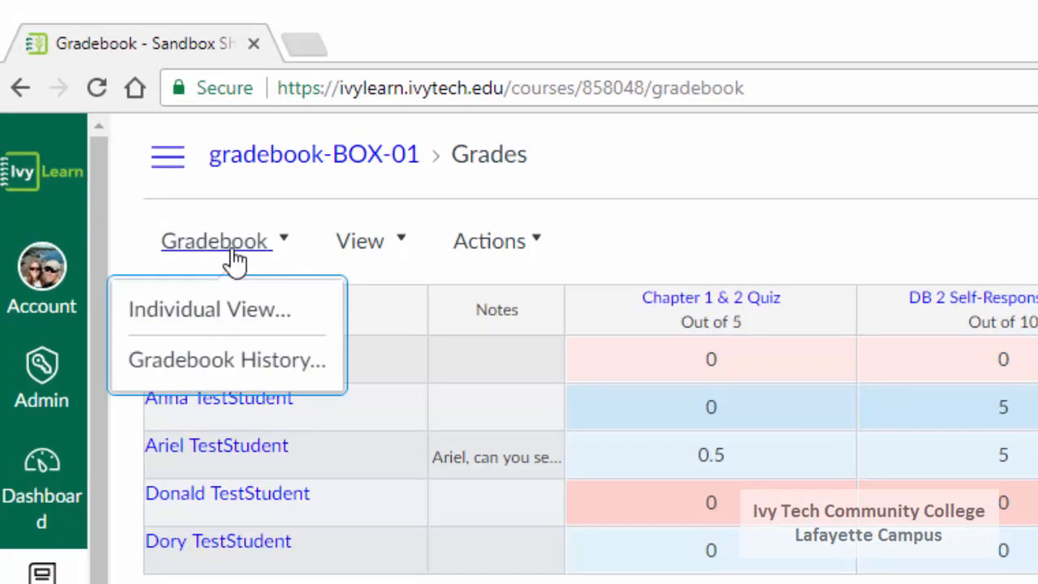
left_click(212, 311)
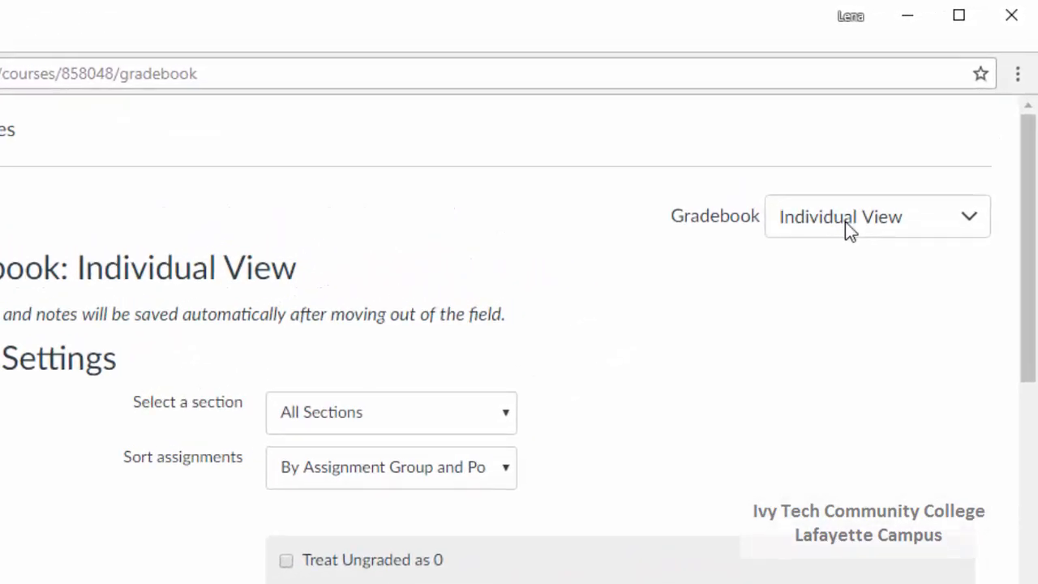
Return from Individual View to the main gradebook and open the Gradebook History.
left_click(845, 222)
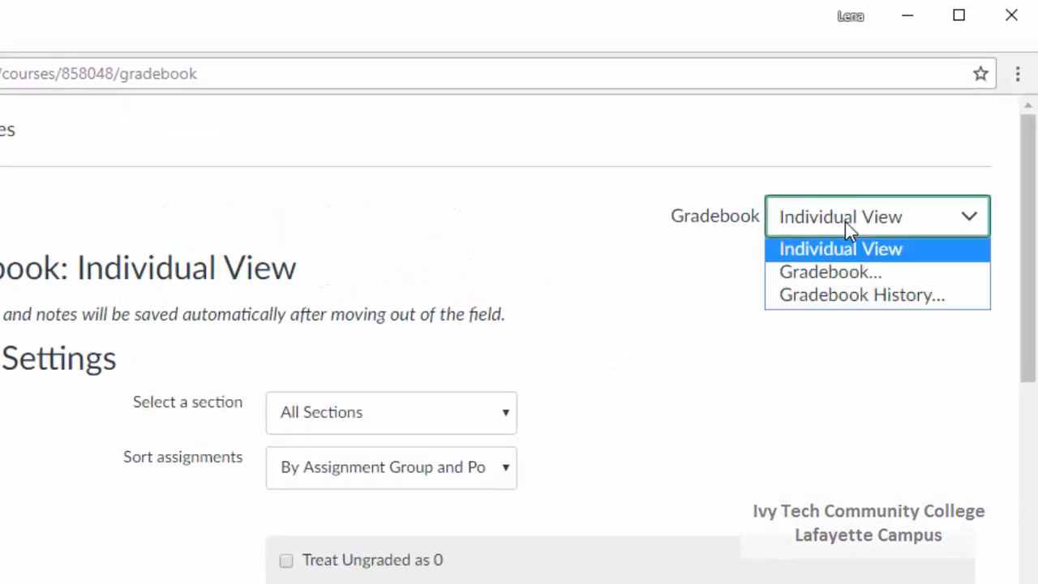
left_click(825, 275)
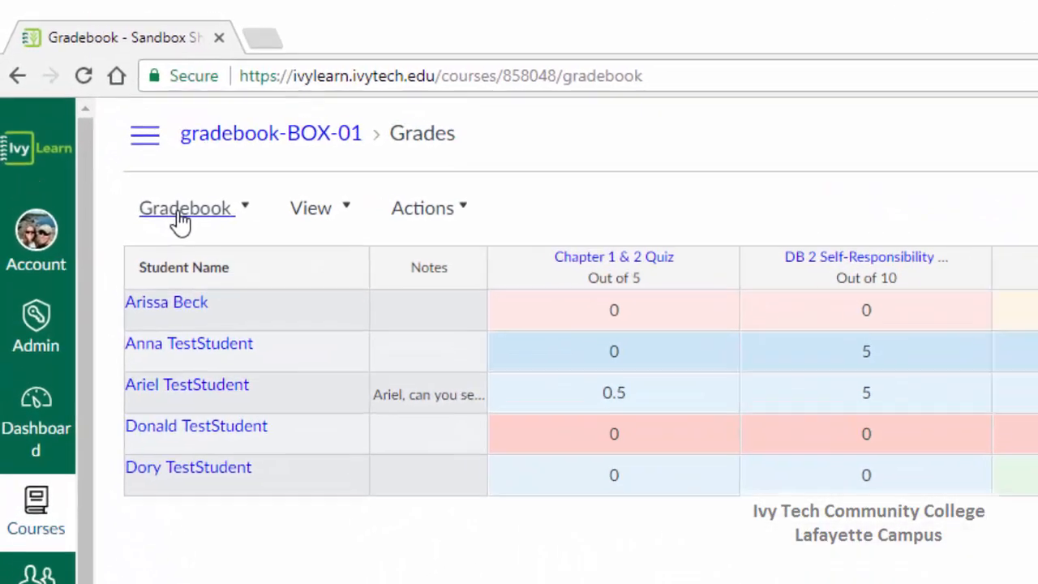
left_click(123, 146)
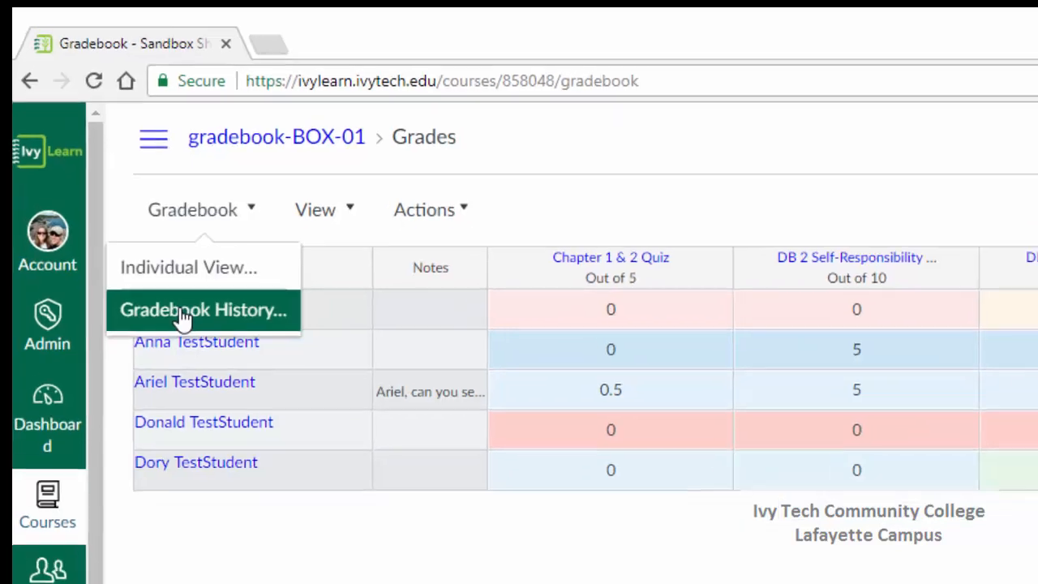
left_click(194, 331)
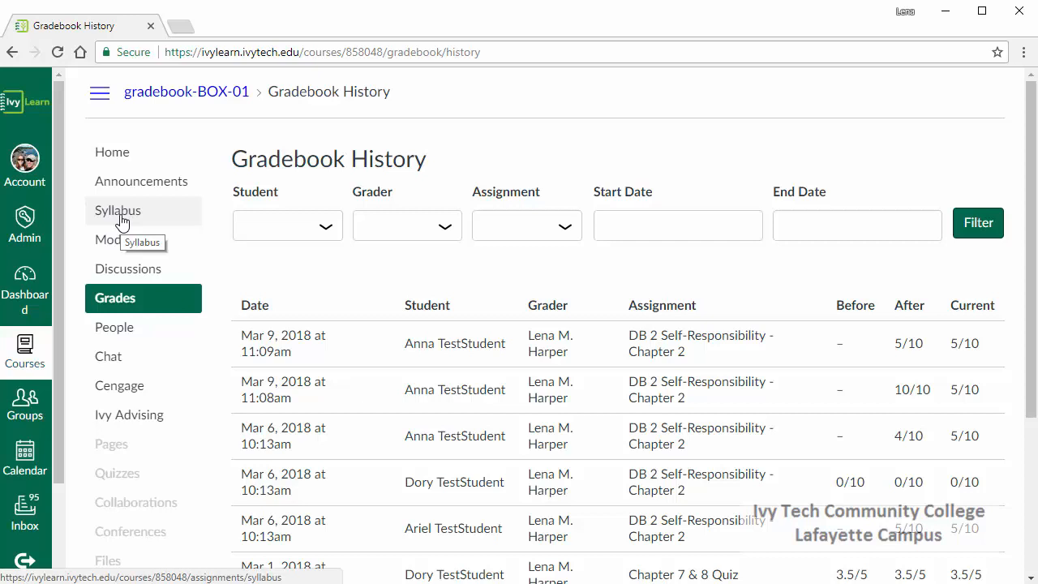
Go back to the main gradebook and view the Arrange By options for ordering the assignment columns.
left_click(124, 302)
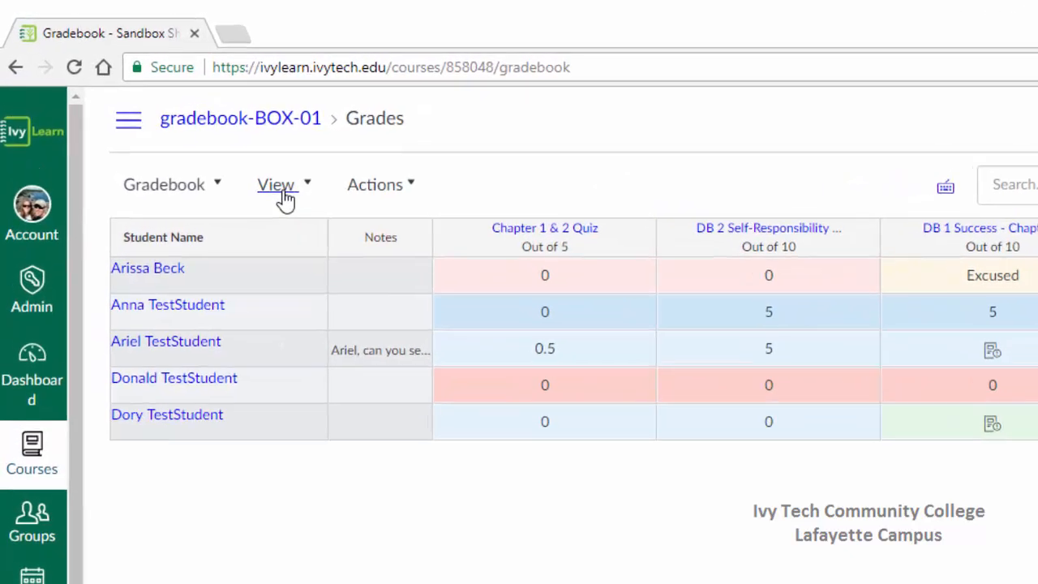
left_click(280, 186)
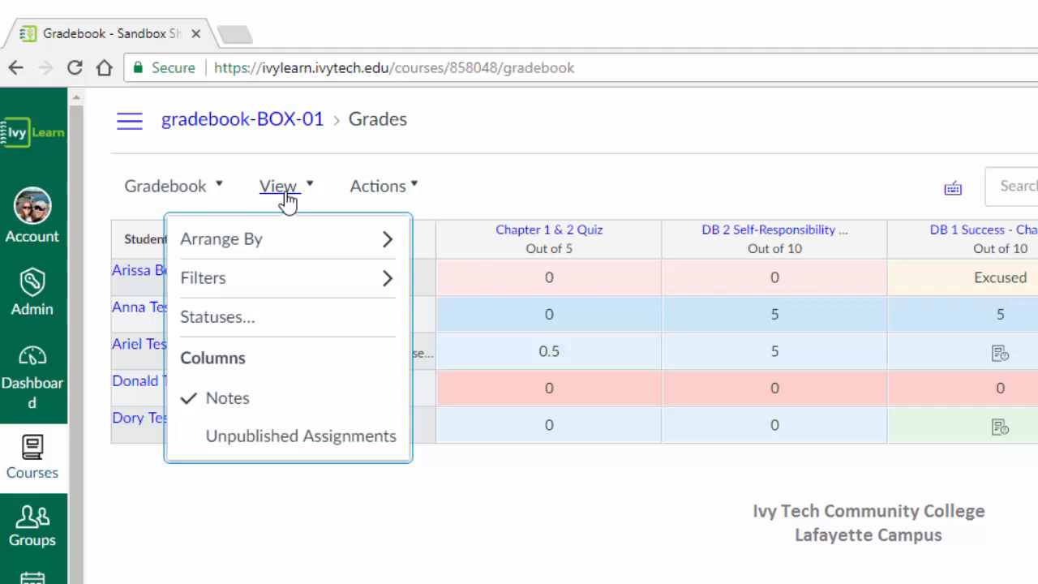
mouse_move(274, 254)
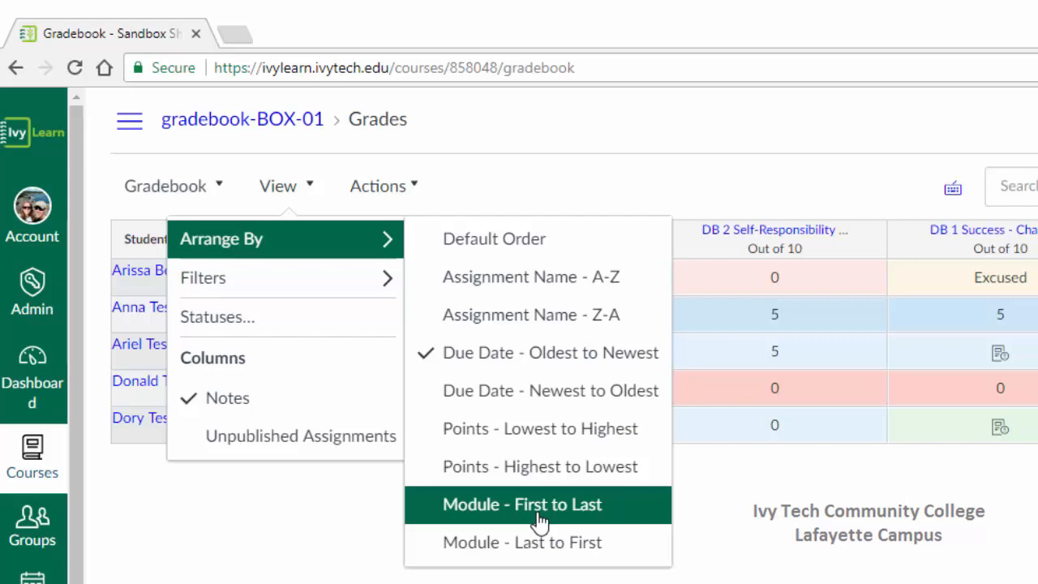
Add the Assignment Groups filter to the gradebook and show only Discussions.
mouse_move(317, 295)
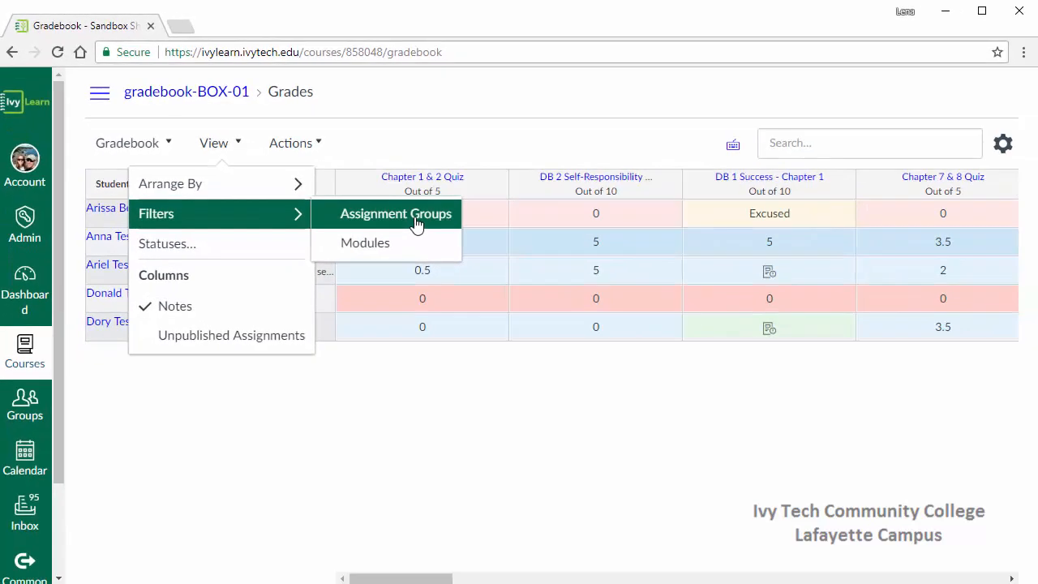
left_click(535, 279)
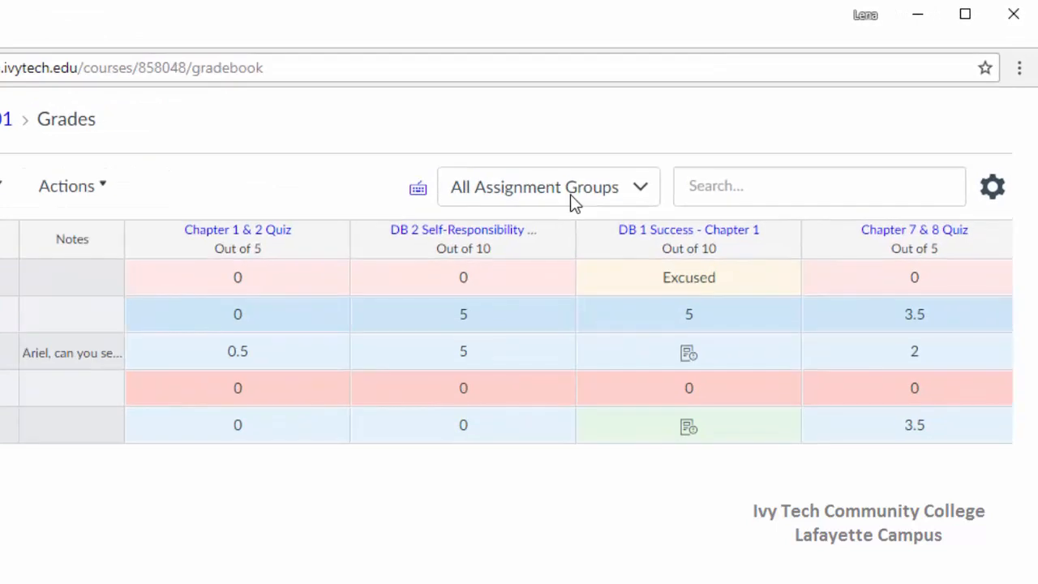
left_click(679, 150)
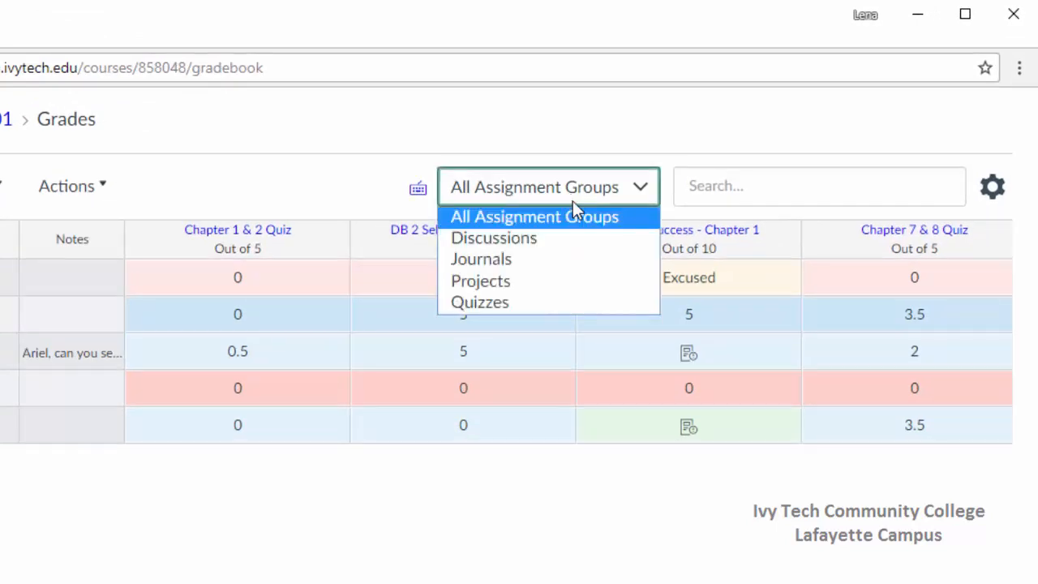
left_click(538, 239)
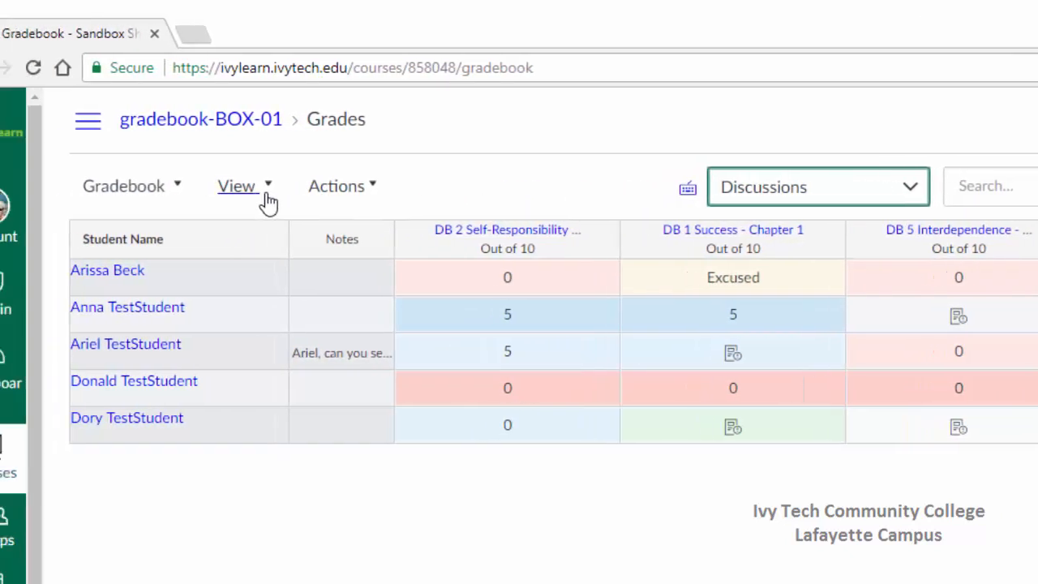
Add the Modules filter to the gradebook and limit the assignments to Module 2: Chapter 2.
left_click(286, 193)
mouse_move(352, 285)
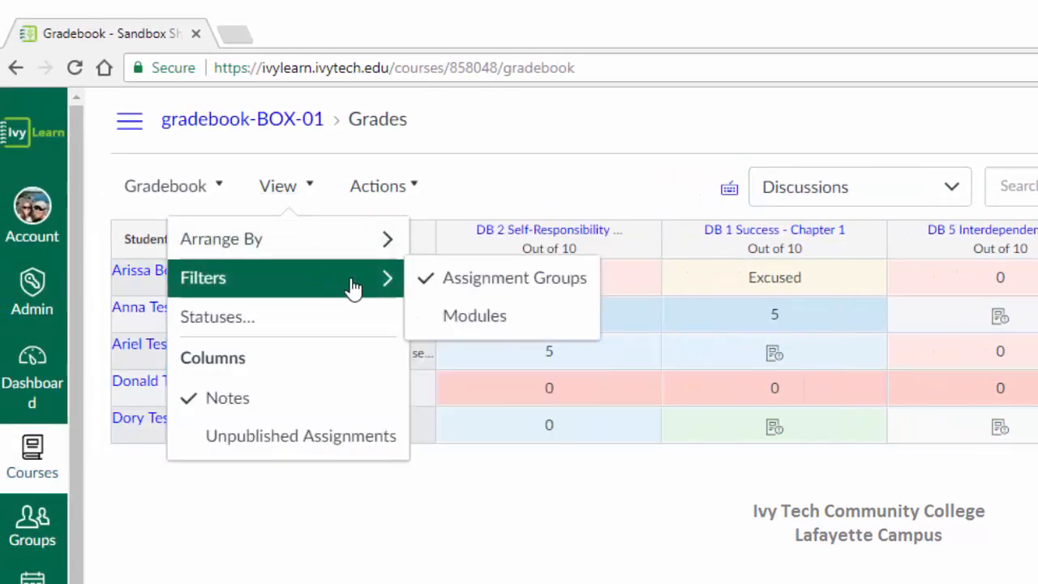
left_click(495, 323)
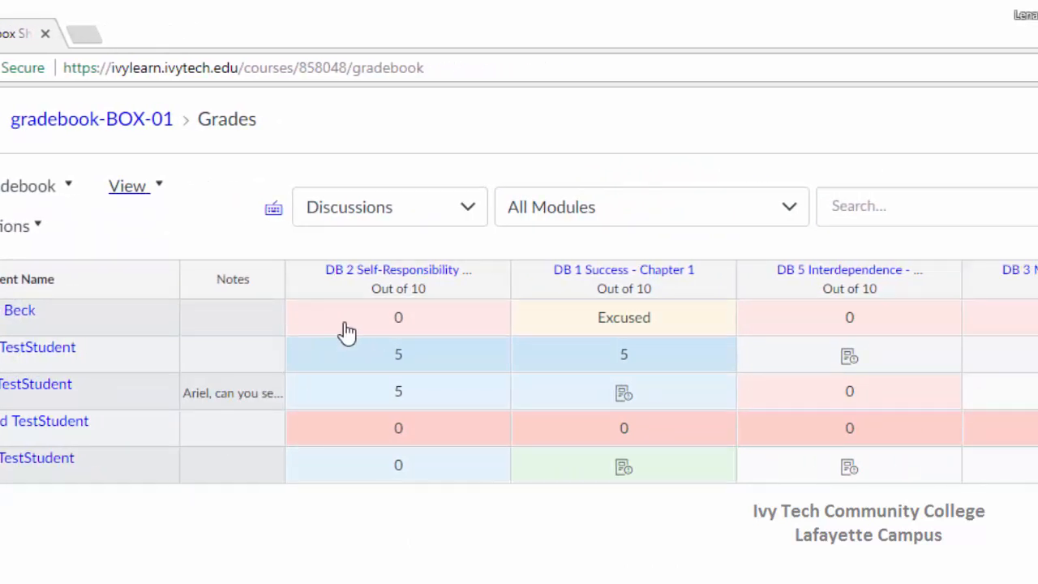
left_click(594, 210)
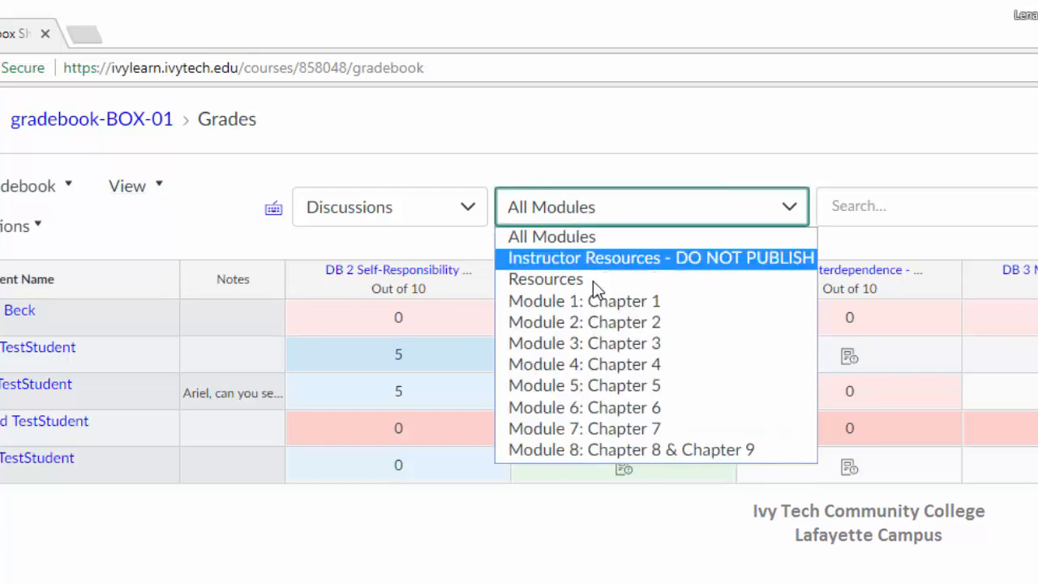
left_click(604, 325)
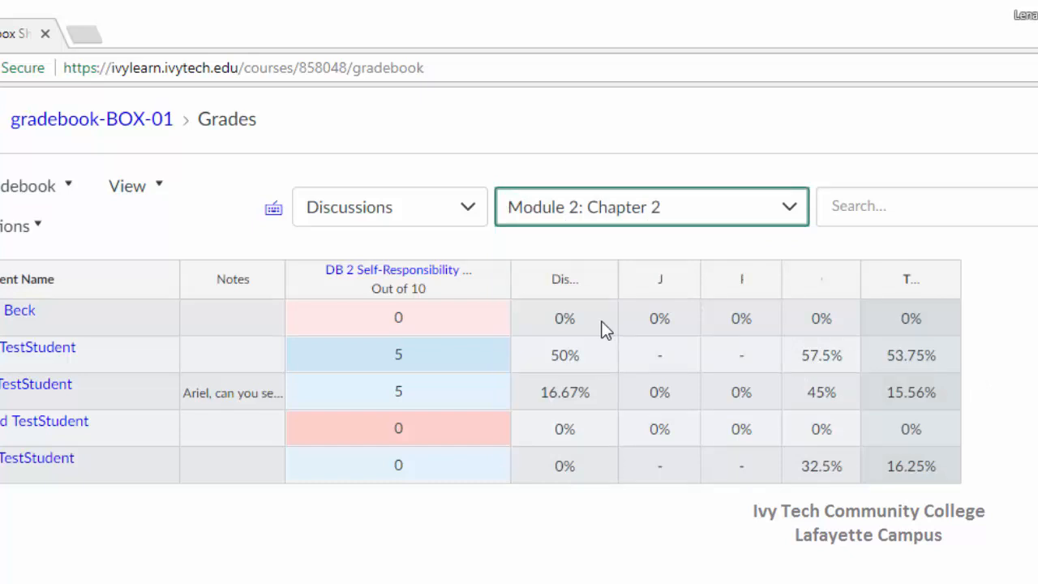
Reset the assignment group selection to All Assignment Groups and turn off the Assignment Groups filter.
left_click(406, 210)
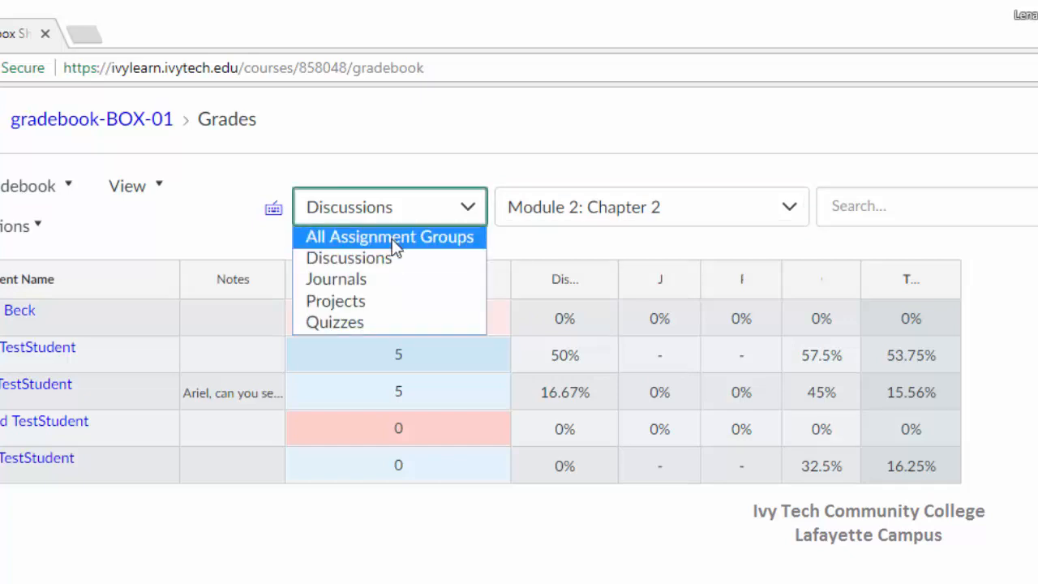
left_click(396, 239)
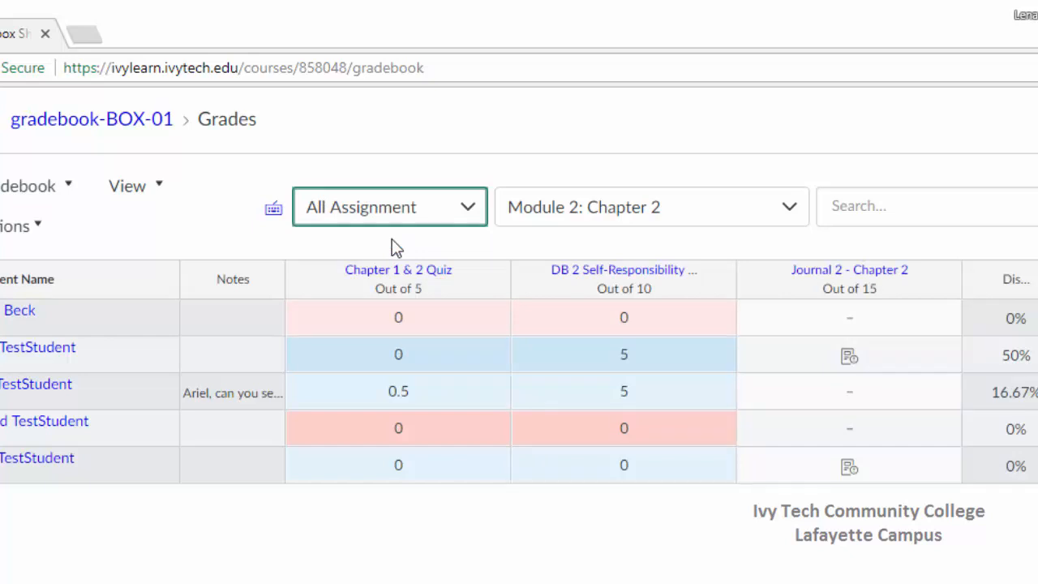
left_click(130, 191)
mouse_move(136, 291)
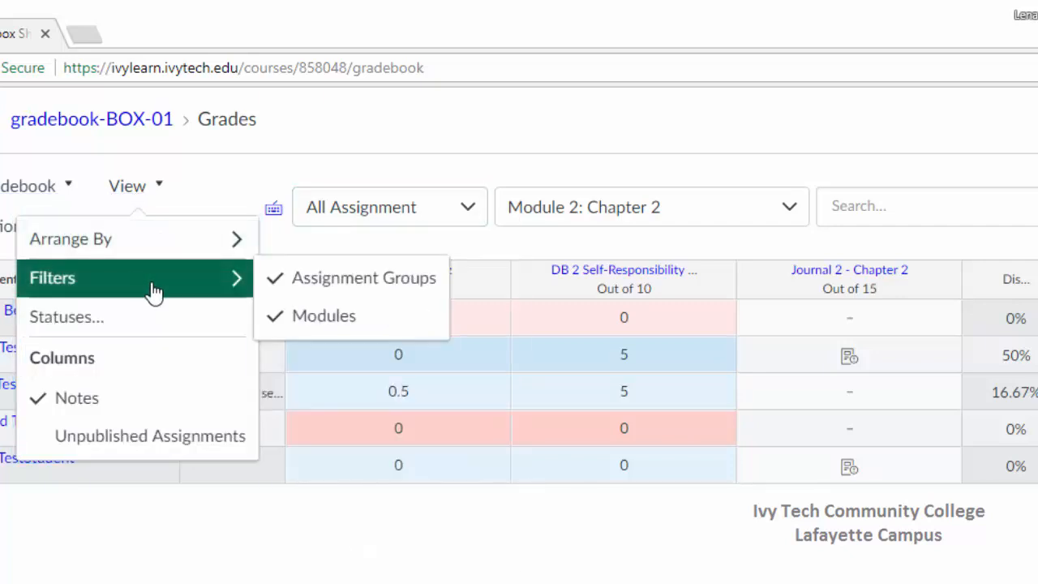
left_click(334, 286)
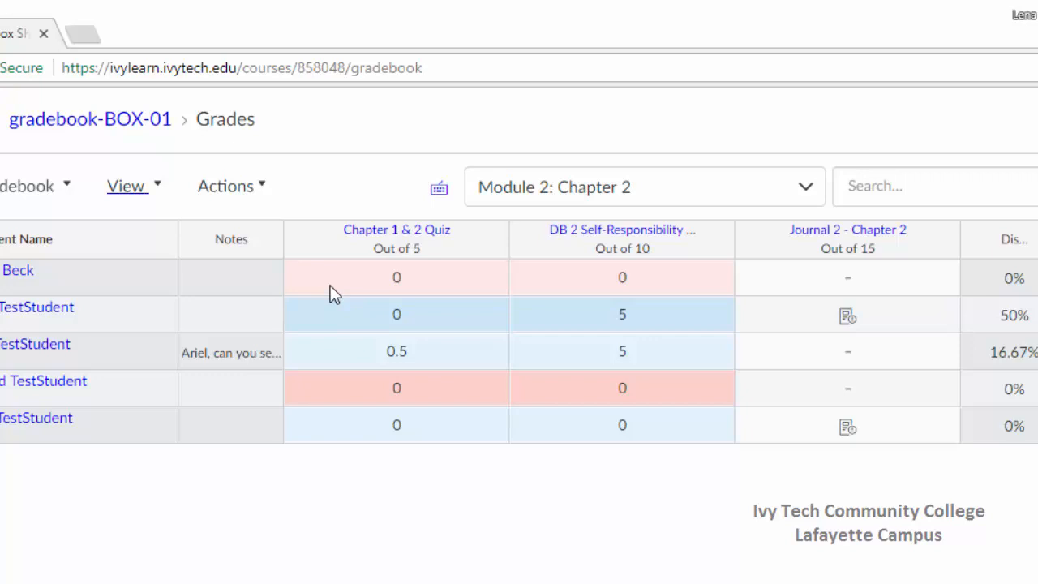
Turn the Assignment Groups filter back on and set the module filter to All Modules.
left_click(143, 196)
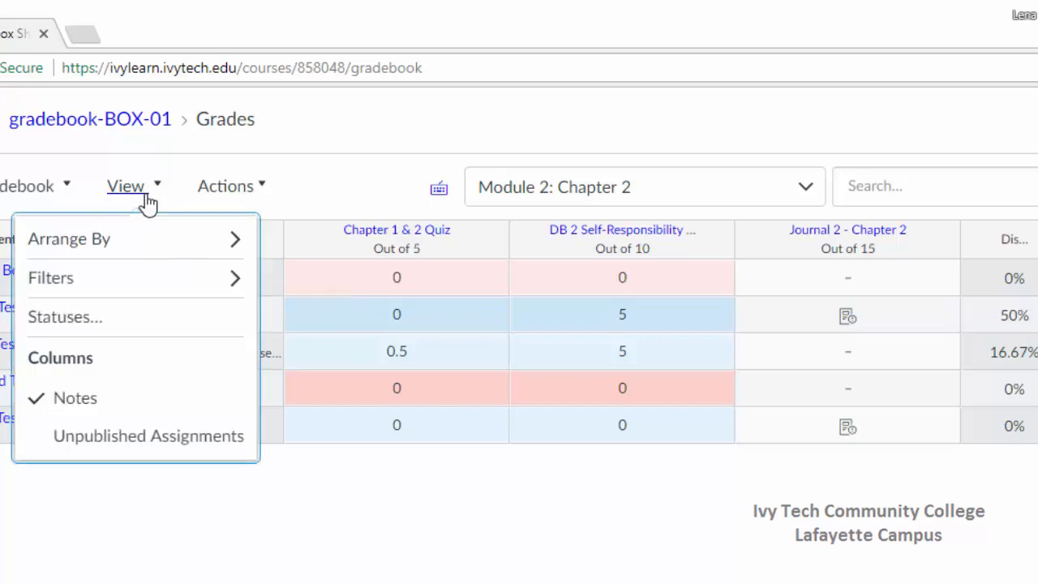
mouse_move(146, 284)
left_click(323, 291)
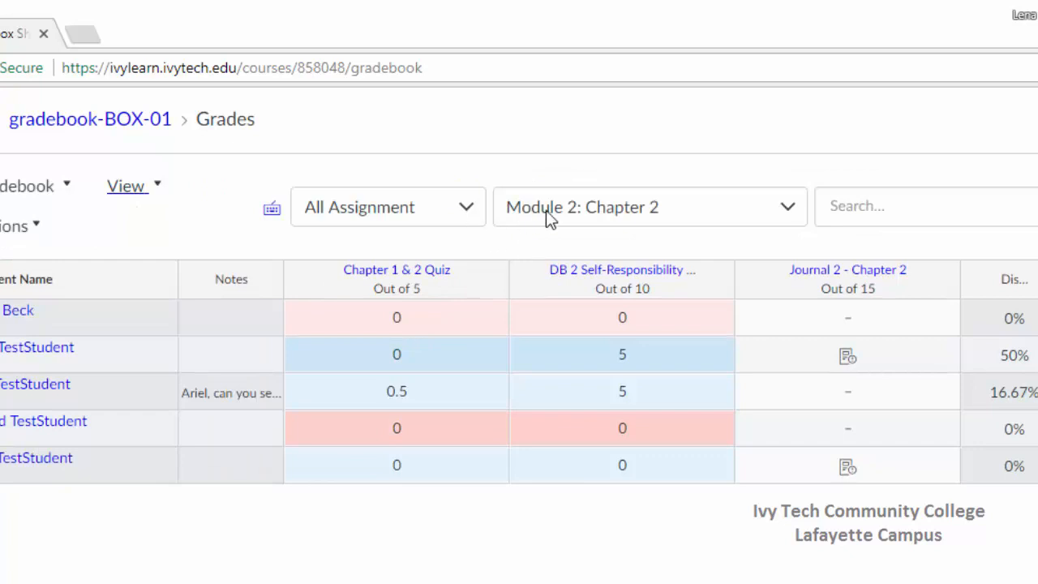
left_click(546, 210)
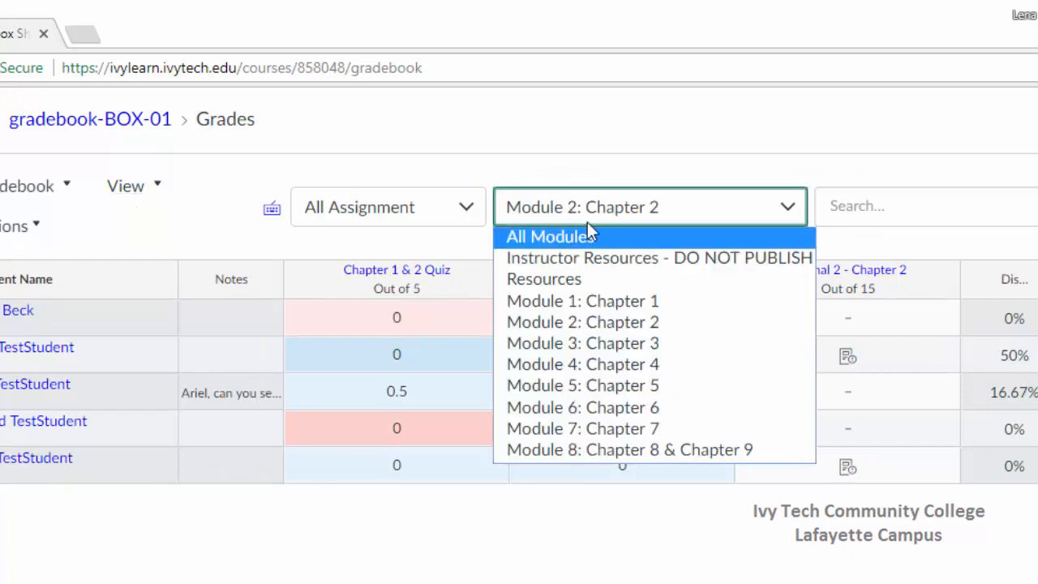
left_click(584, 234)
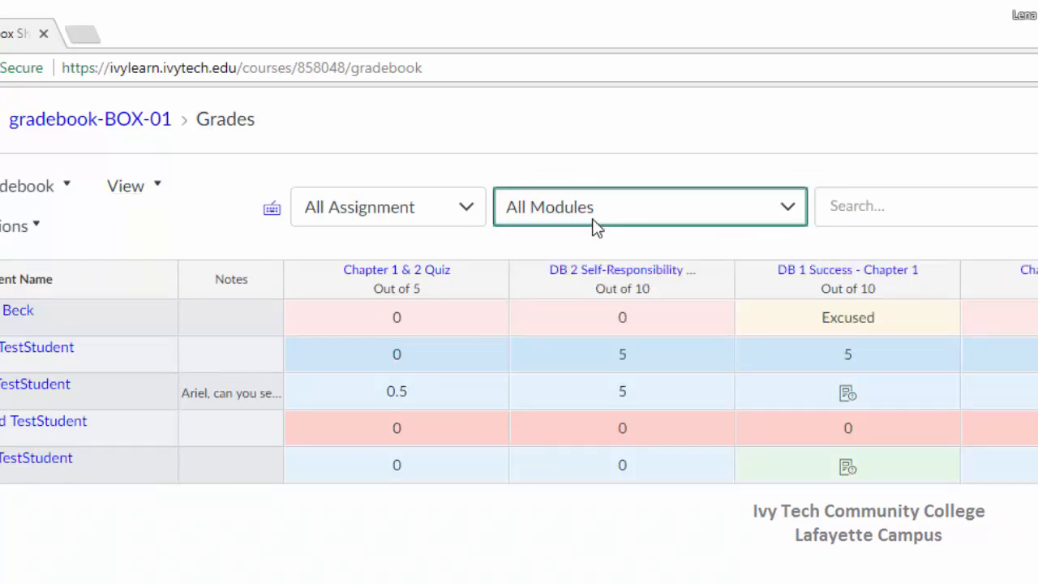
Turn off both the Assignment Groups and Modules filters in the gradebook.
left_click(135, 194)
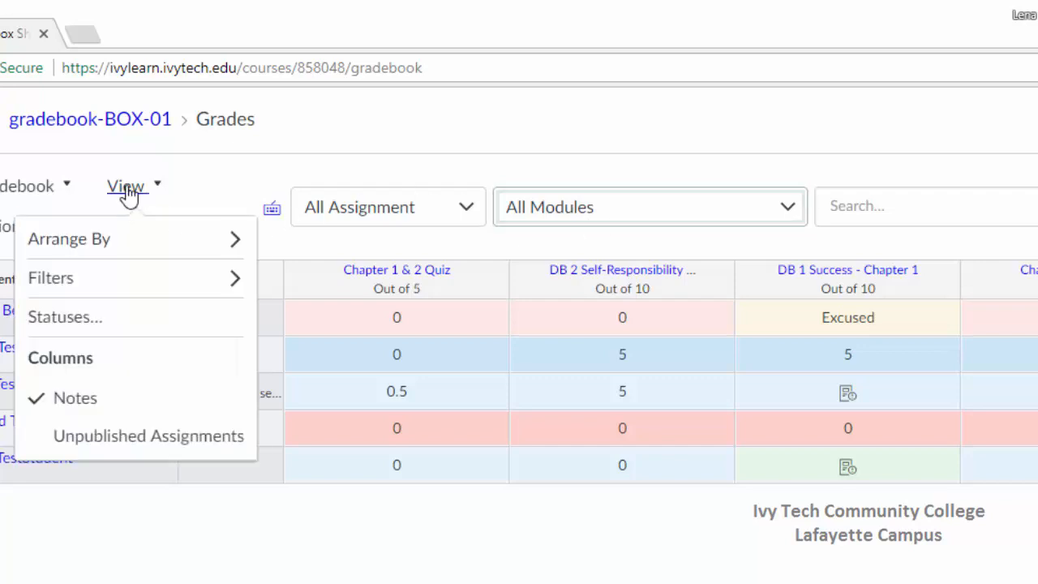
mouse_move(124, 296)
left_click(369, 280)
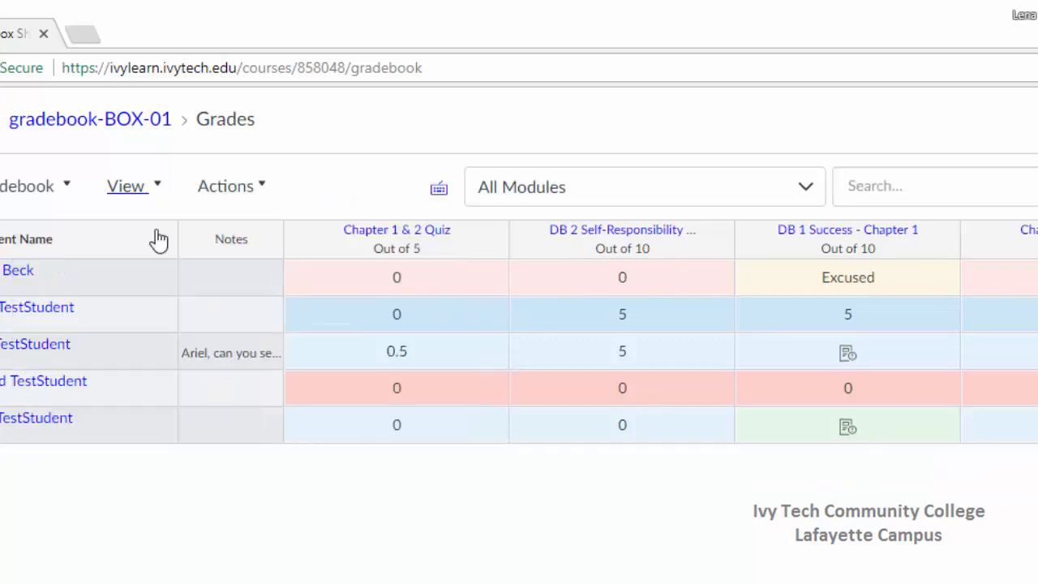
left_click(134, 188)
mouse_move(114, 276)
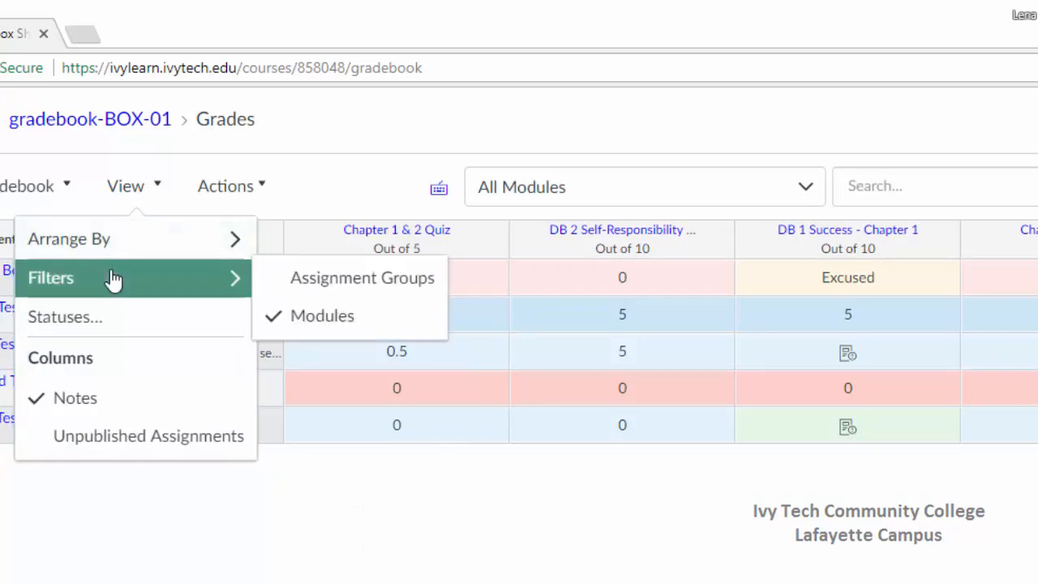
left_click(319, 331)
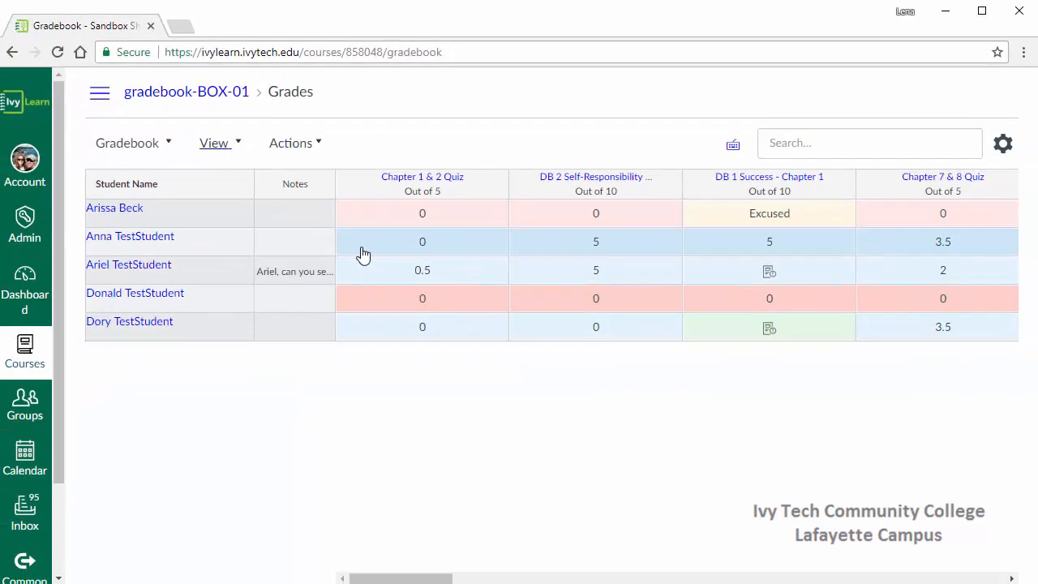
Examine the gradebook's status colors and the color choices for Late, closing them without making changes.
left_click(218, 147)
left_click(208, 246)
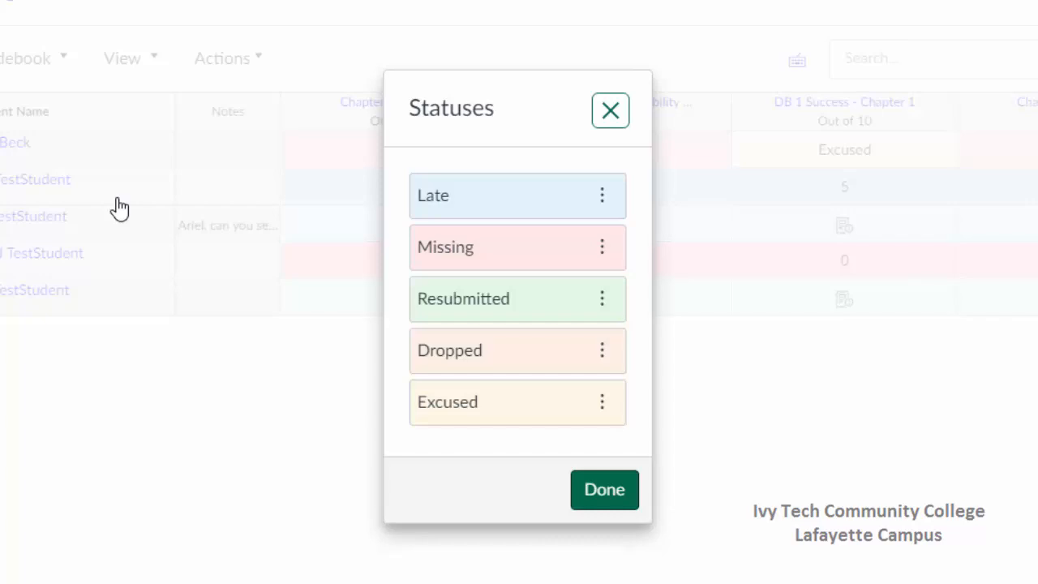
left_click(604, 197)
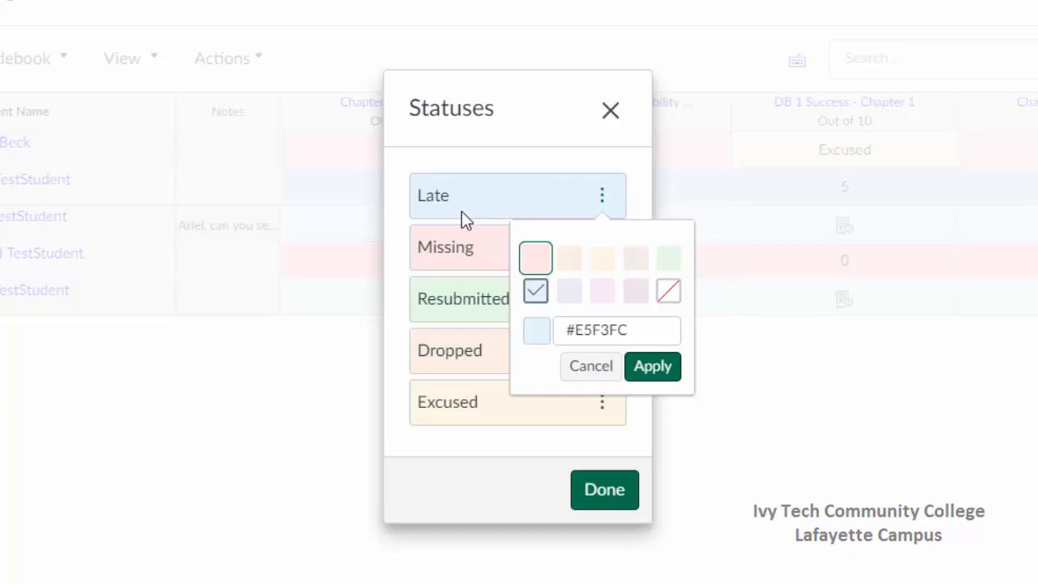
left_click(614, 367)
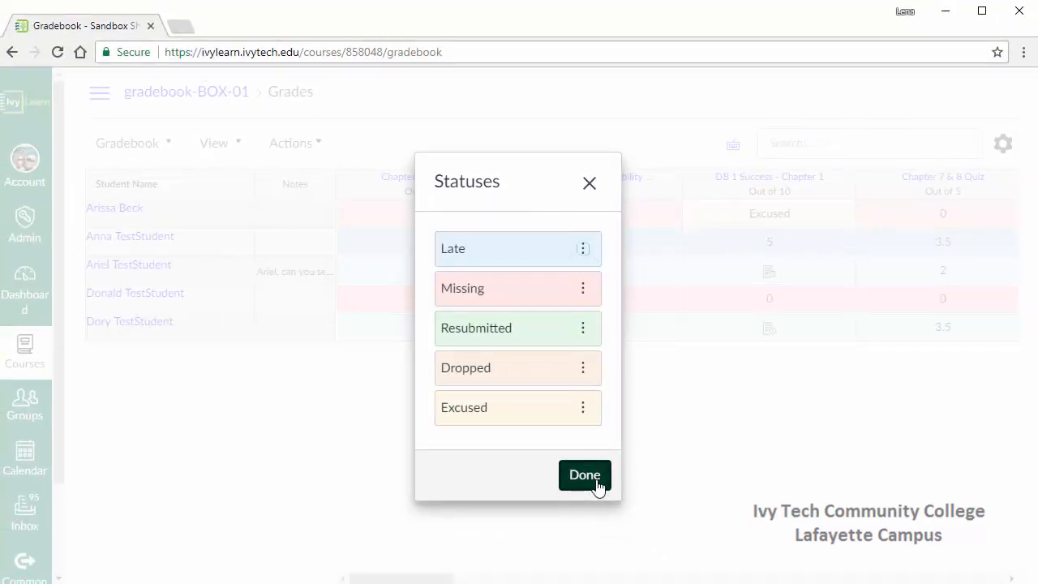
left_click(591, 480)
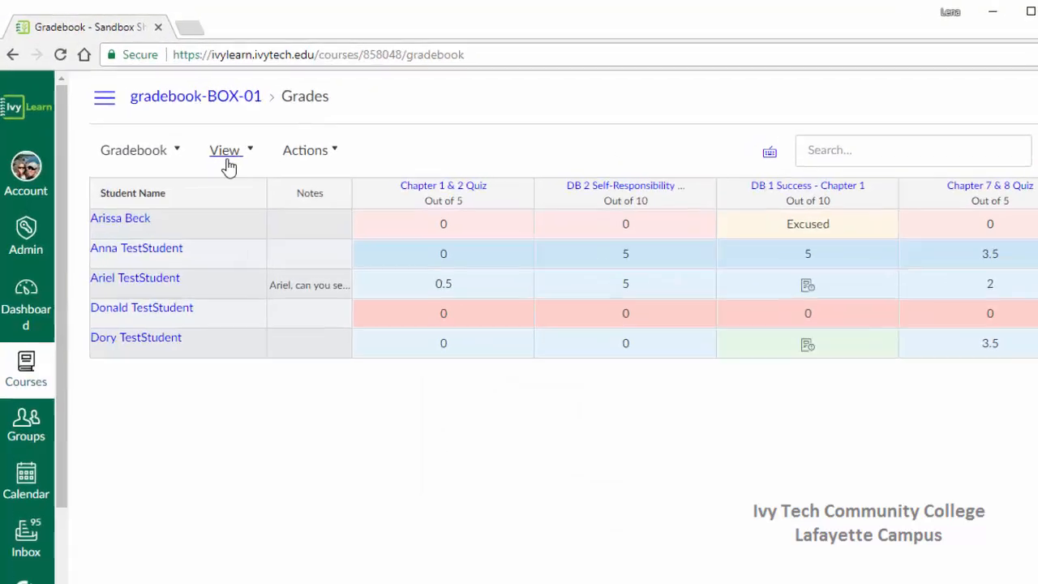
View the gradebook's column display options for Notes and Unpublished Assignments, leaving them as they are.
left_click(226, 154)
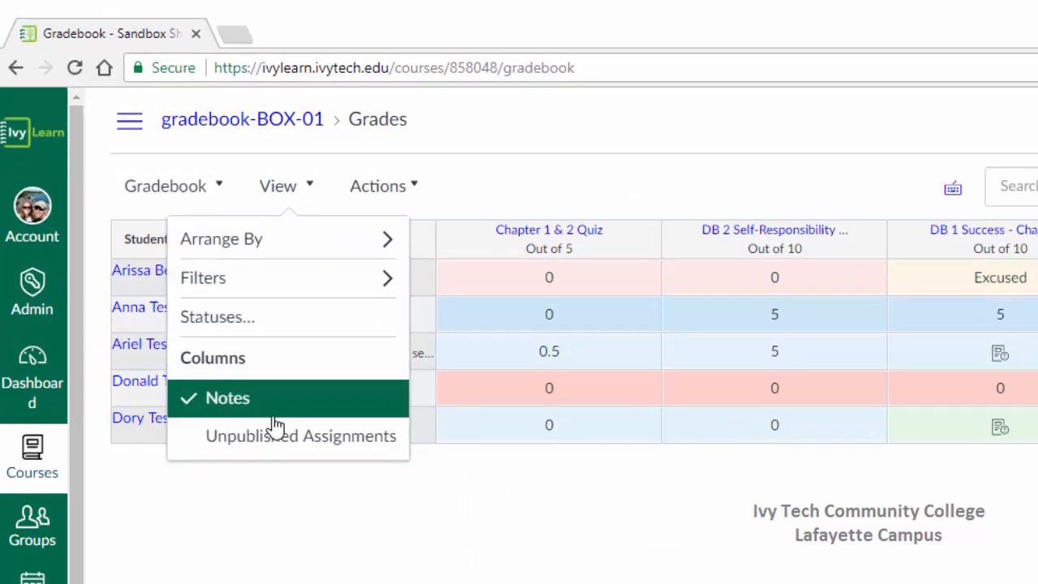
left_click(294, 495)
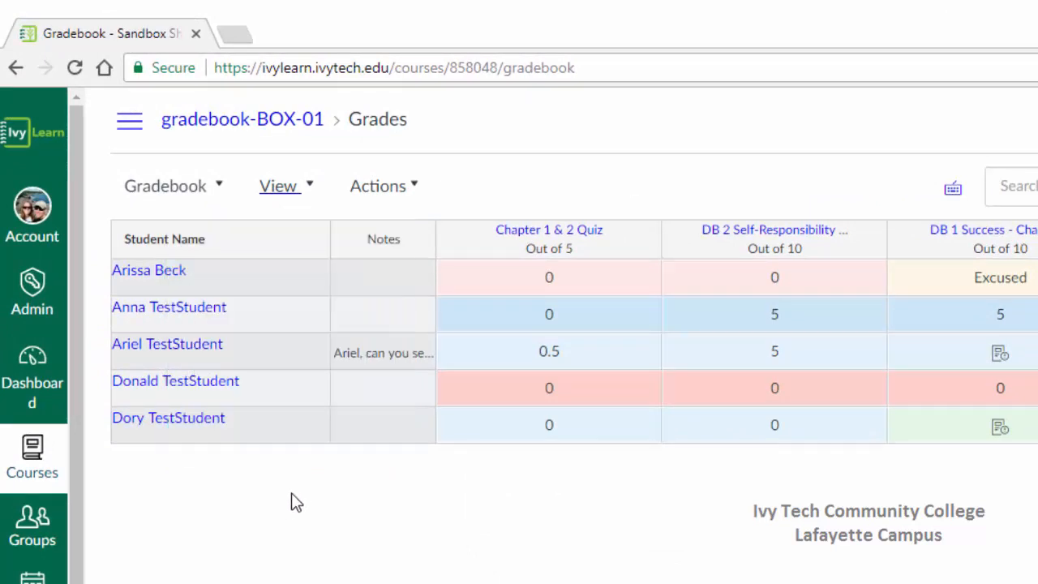
Read the full note in the Notes column of the third student's row, closing it without changes.
left_click(384, 361)
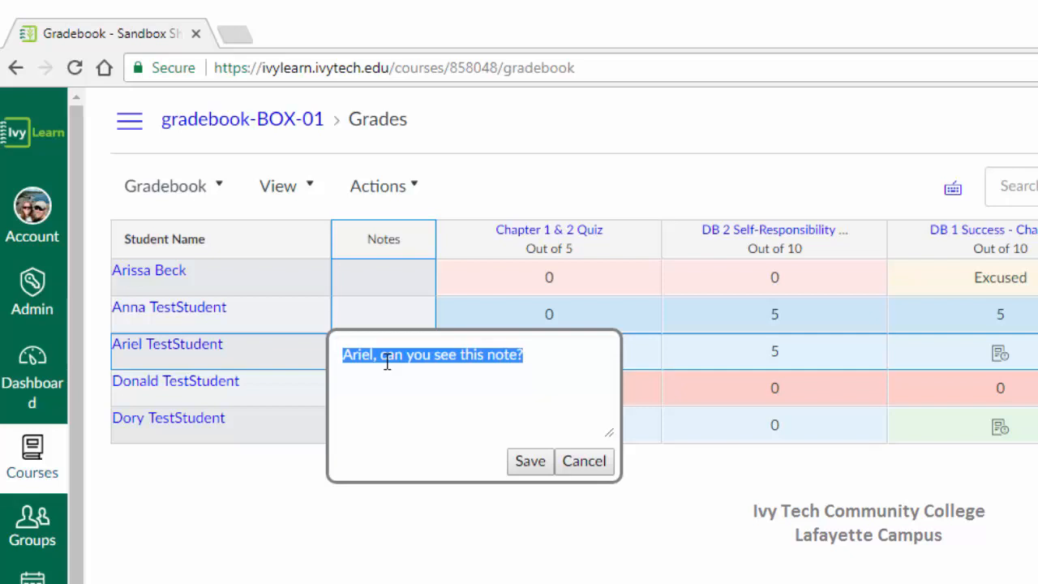
left_click(581, 474)
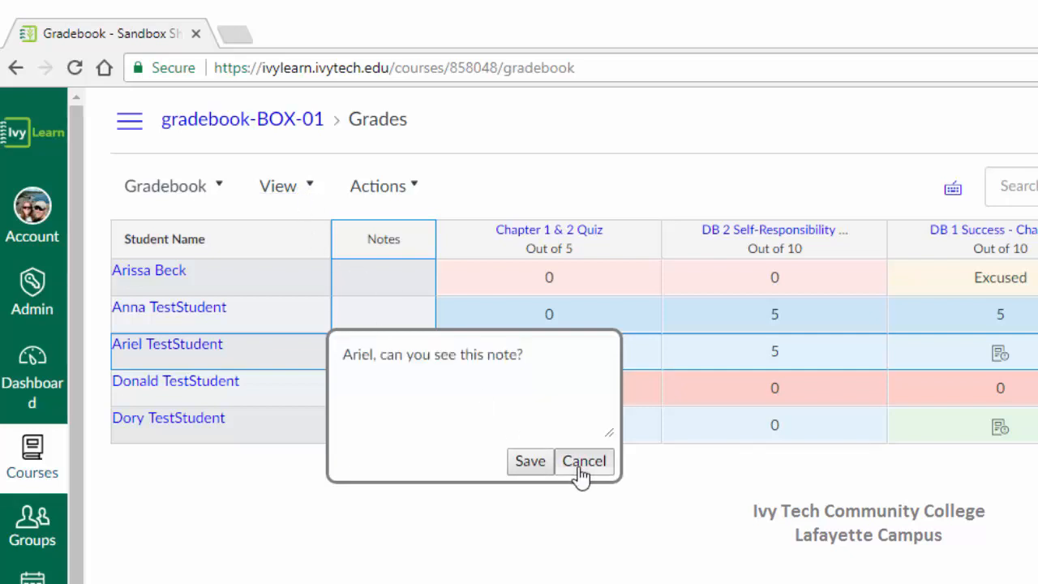
View the gradebook's Unpublished Assignments column option and the import, export and previous export actions without choosing any.
left_click(290, 193)
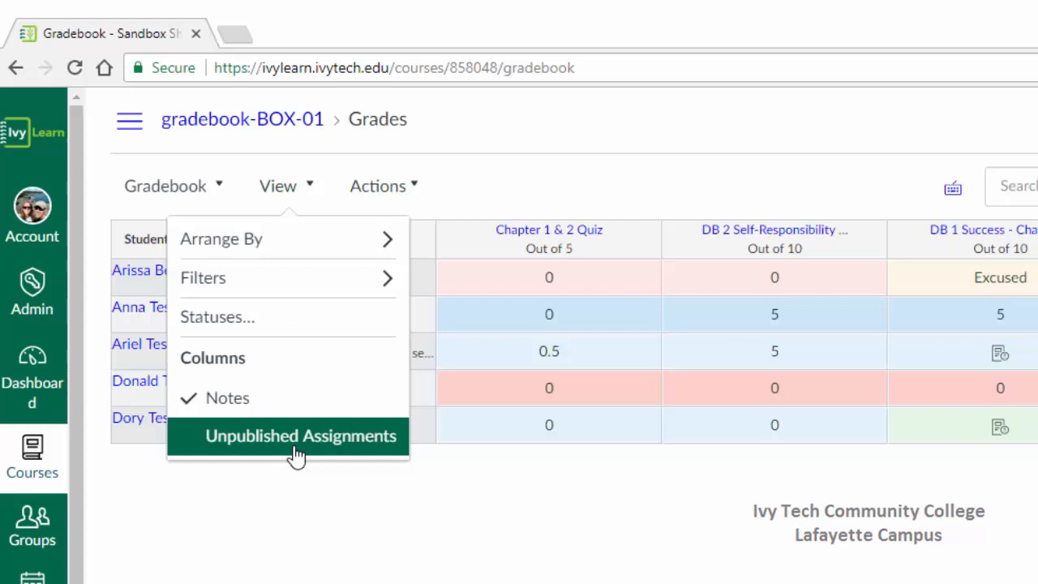
left_click(388, 194)
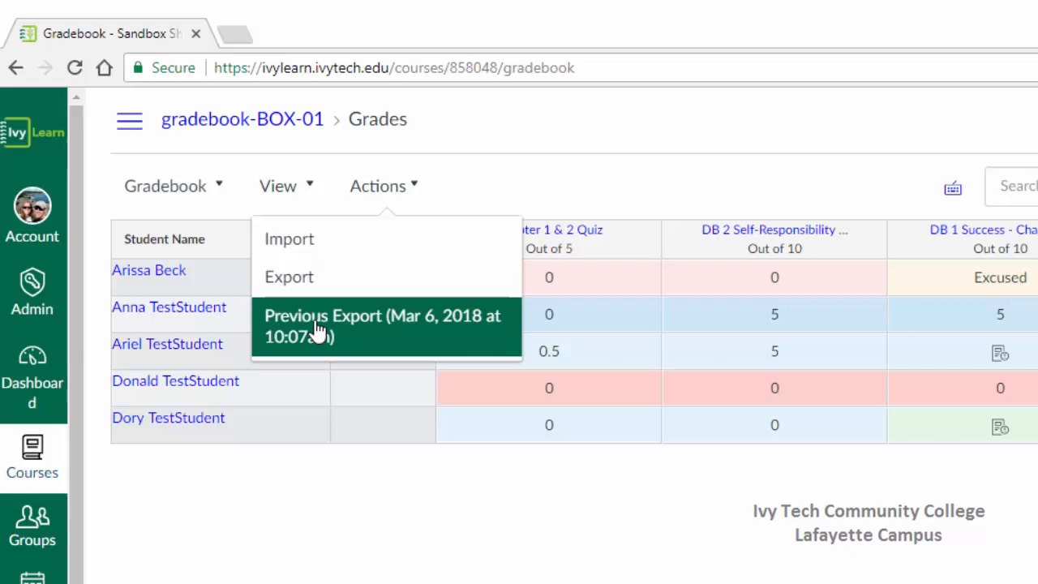
left_click(589, 329)
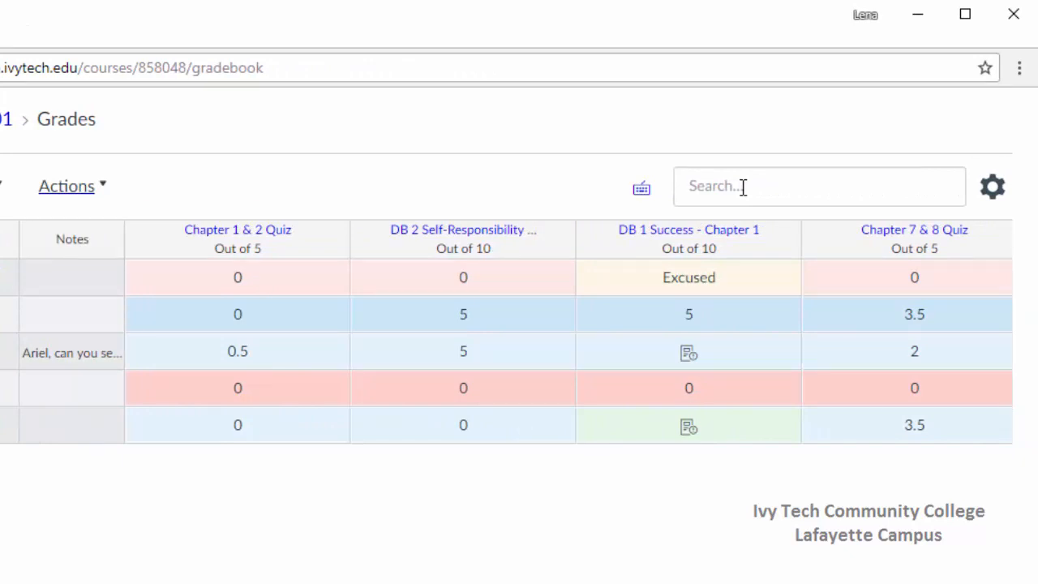
Search the gradebook by first name for the student who has a note, and clear the search.
left_click(742, 187)
type("ariel")
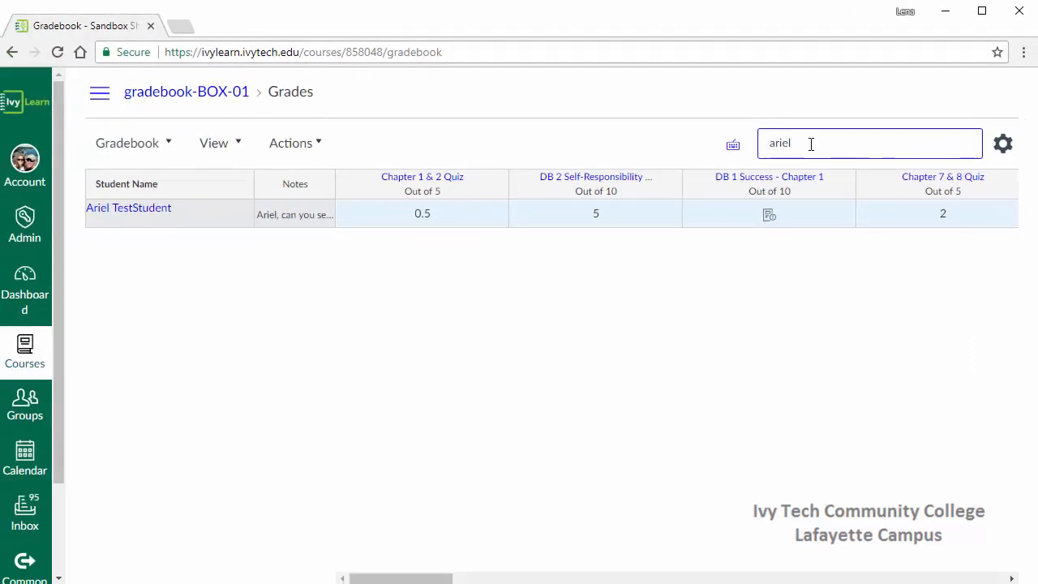
double_click(810, 140)
key("BackSpace")
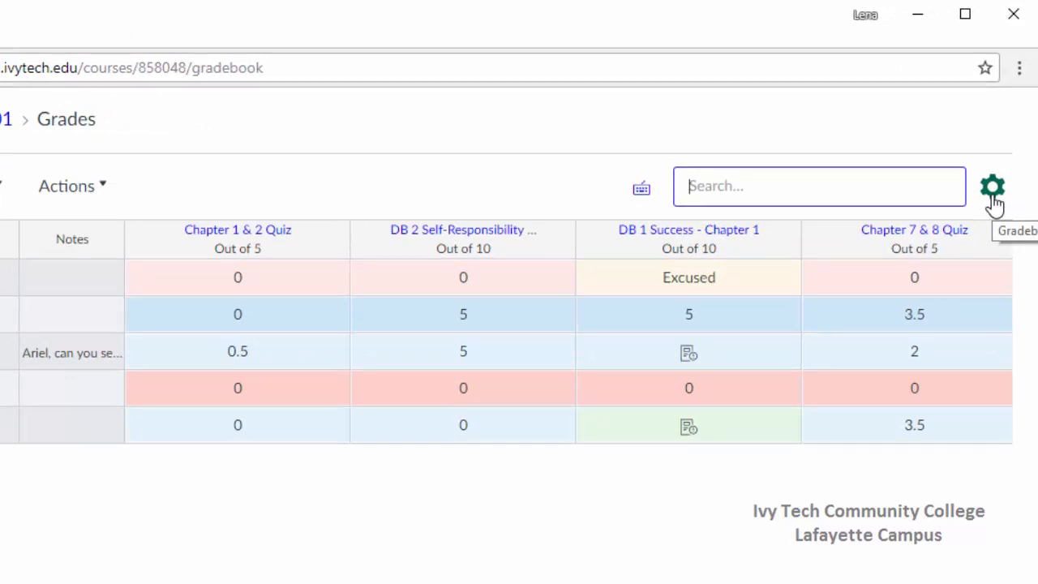
Examine the gradebook's late policies for missing submissions, late deductions and lowest possible grade, closing the settings without changes.
left_click(993, 199)
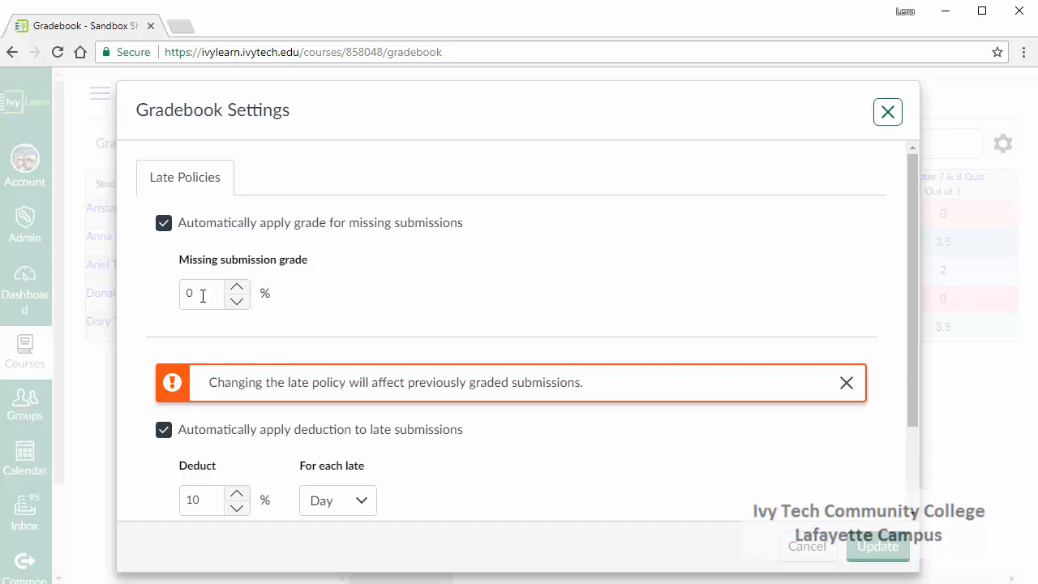
scroll(413, 345, "down", 3)
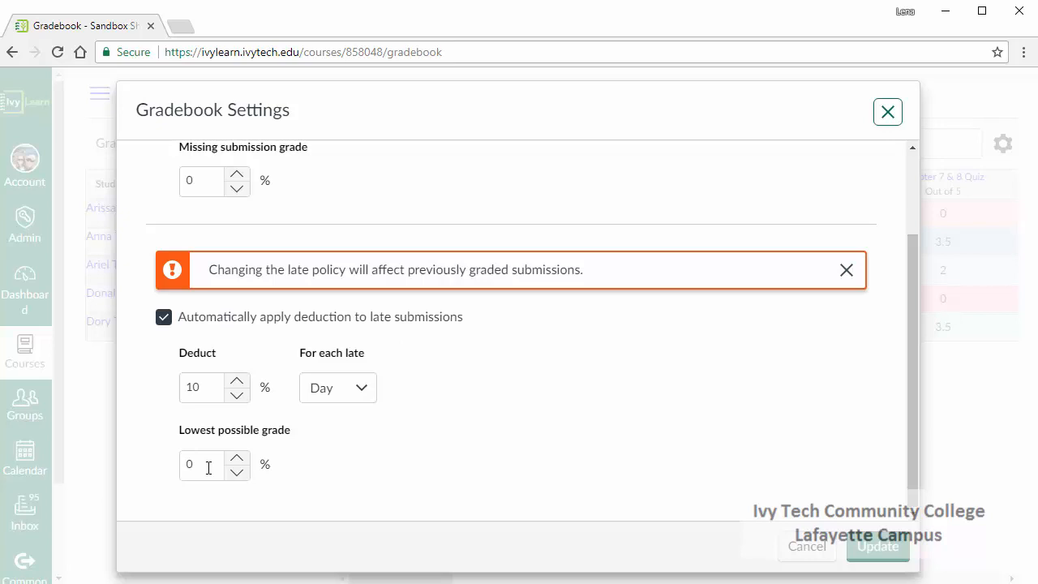
left_click(819, 548)
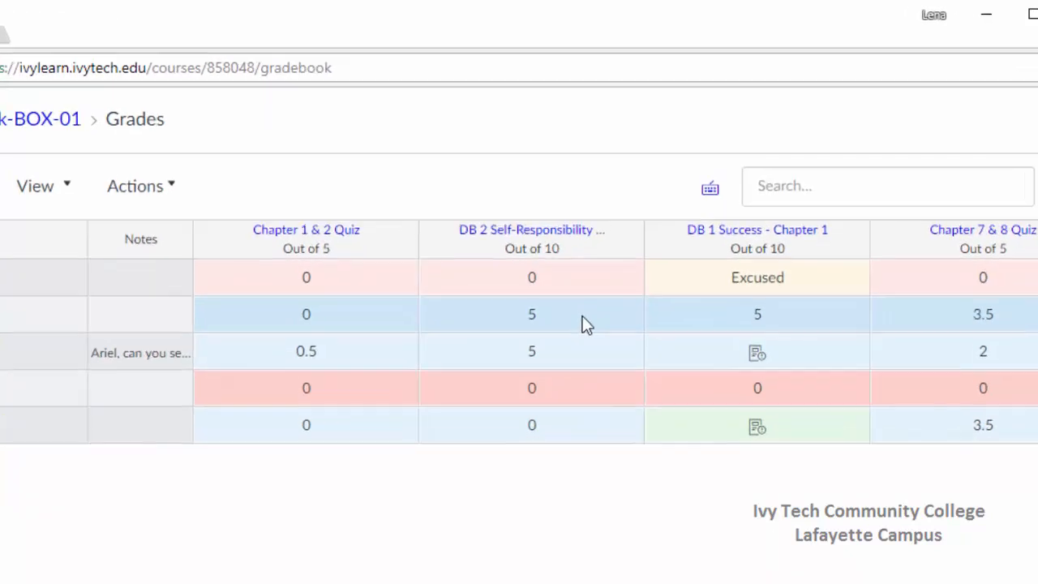
Examine the second student's submission details for DB 2 Self-Responsibility, covering grade, late penalty, status and comments, and close them.
left_click(622, 244)
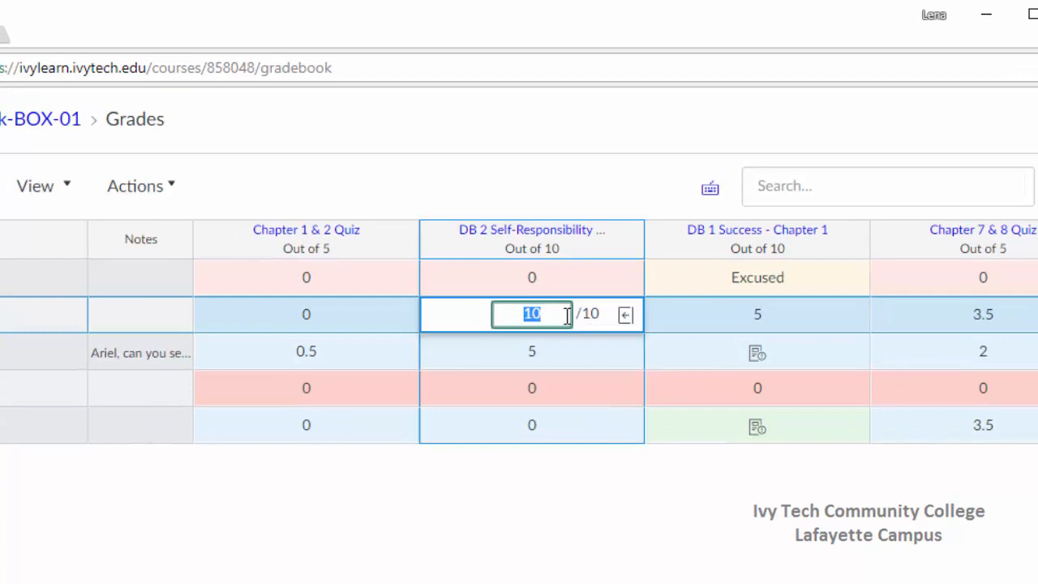
left_click(626, 315)
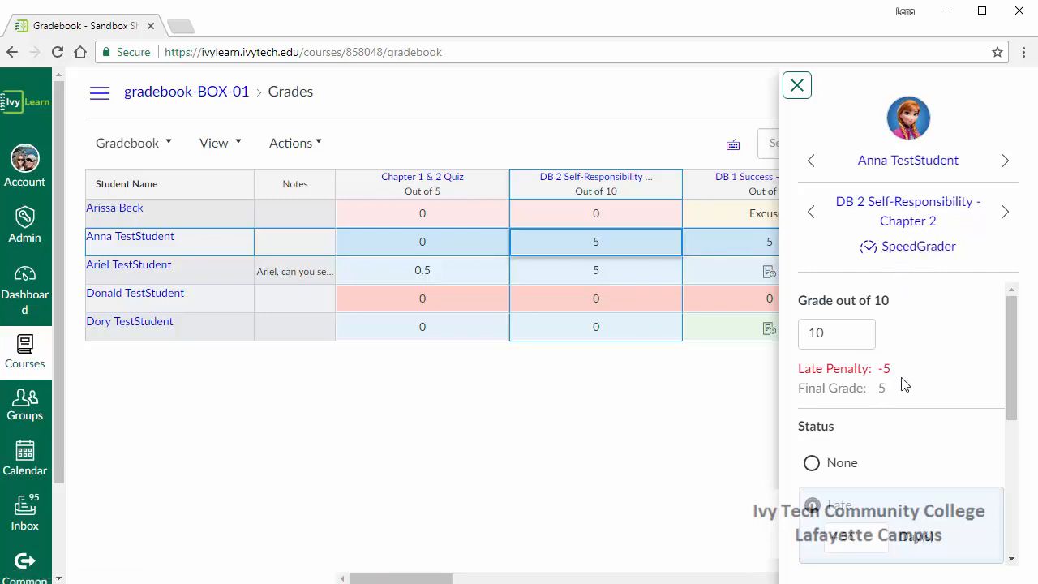
scroll(904, 384, "down", 1)
scroll(904, 384, "down", 3)
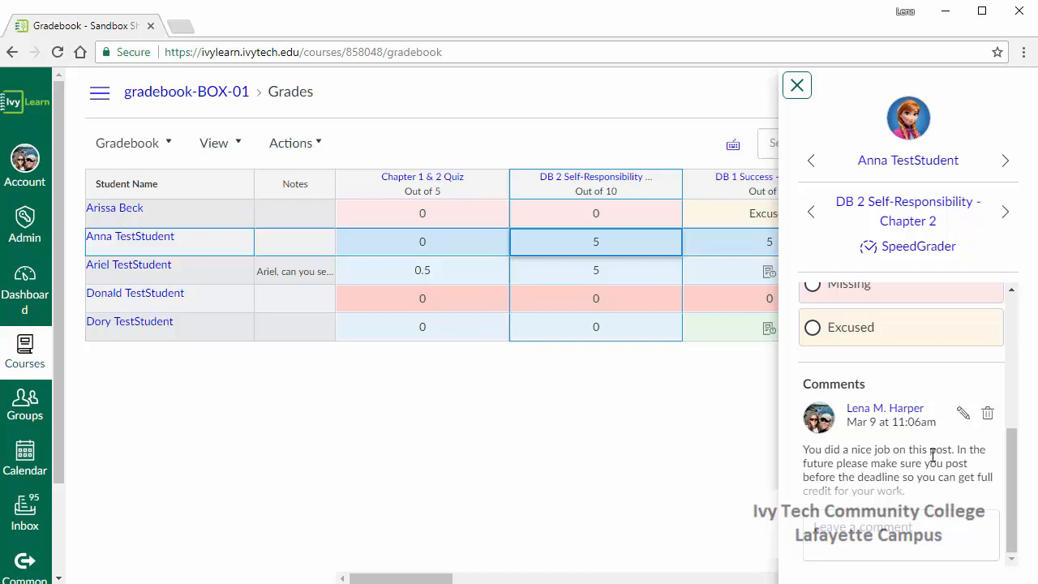
scroll(932, 456, "up", 5)
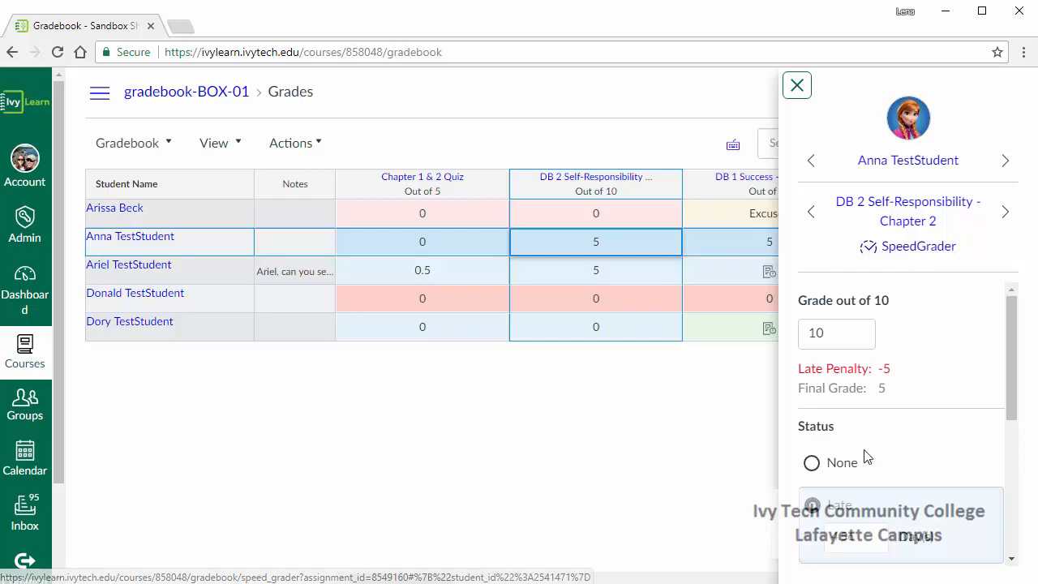
scroll(865, 451, "down", 1)
scroll(865, 450, "down", 1)
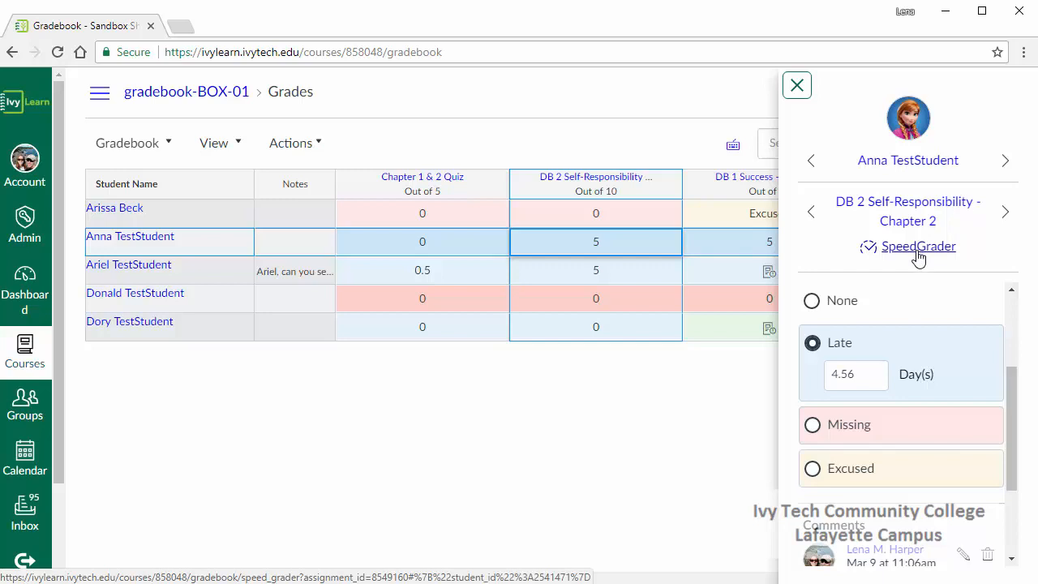
left_click(797, 85)
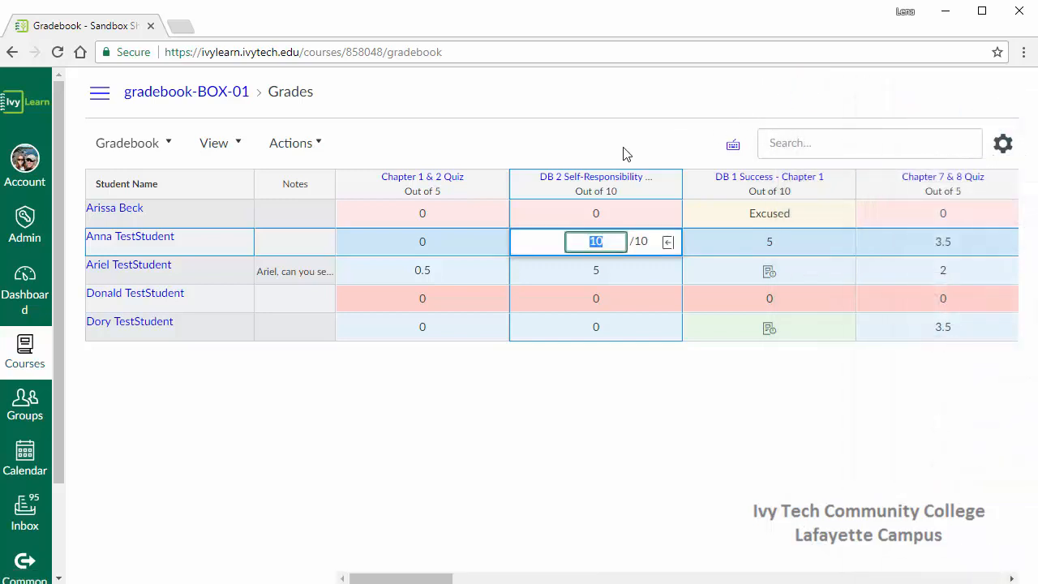
Show the course navigation and open the course's Settings page.
left_click(100, 96)
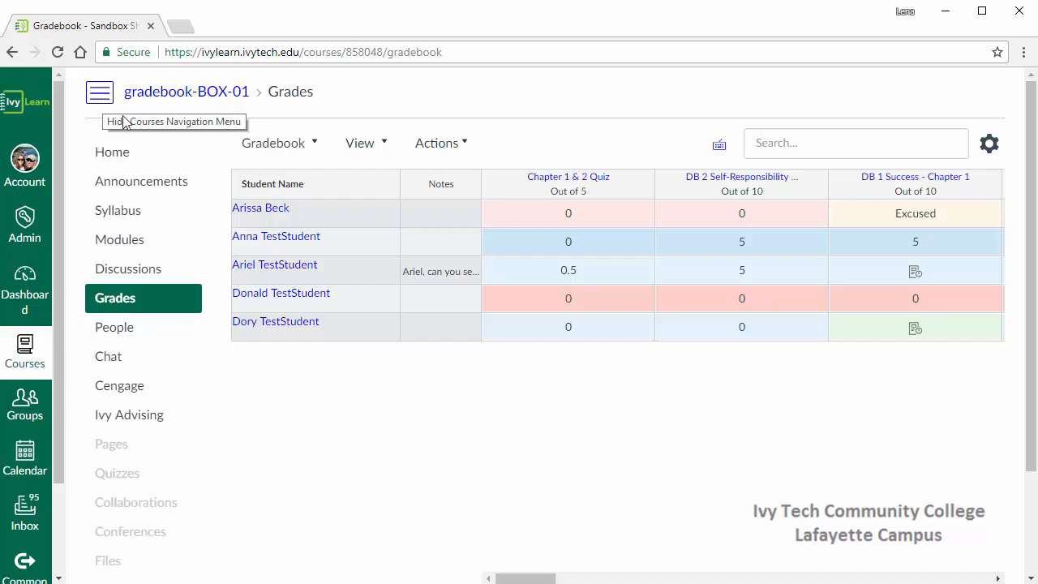
scroll(195, 383, "down", 1)
scroll(180, 387, "down", 1)
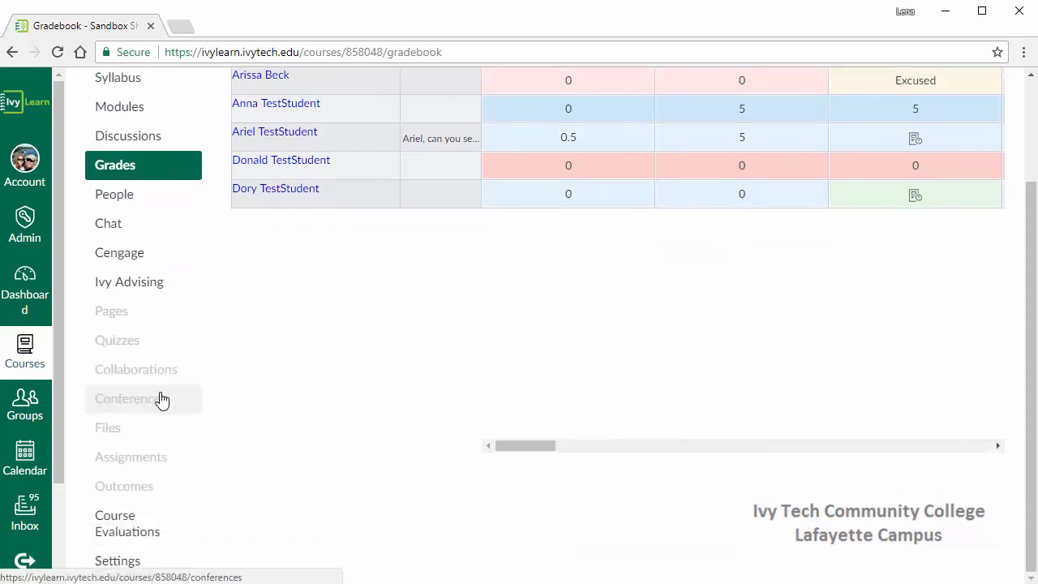
left_click(121, 561)
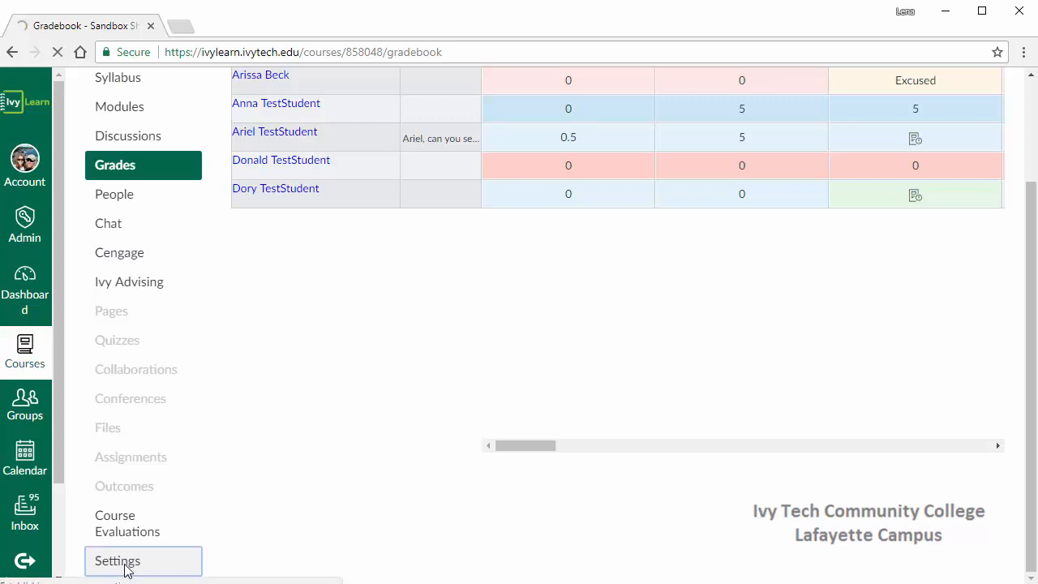